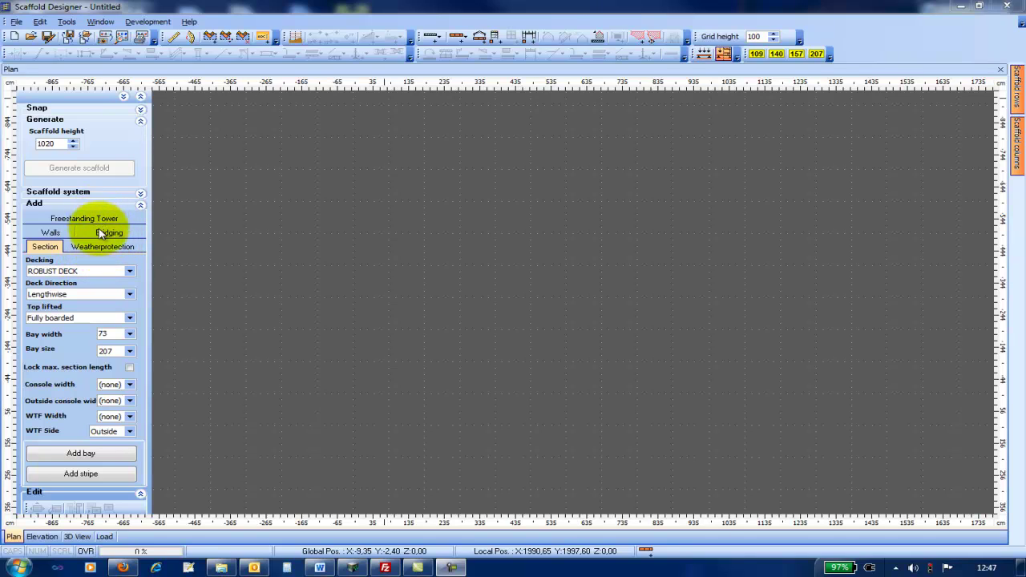
- Change the scaffold class for the LAYHER ALLROUND scaffold system
left_click(60, 293)
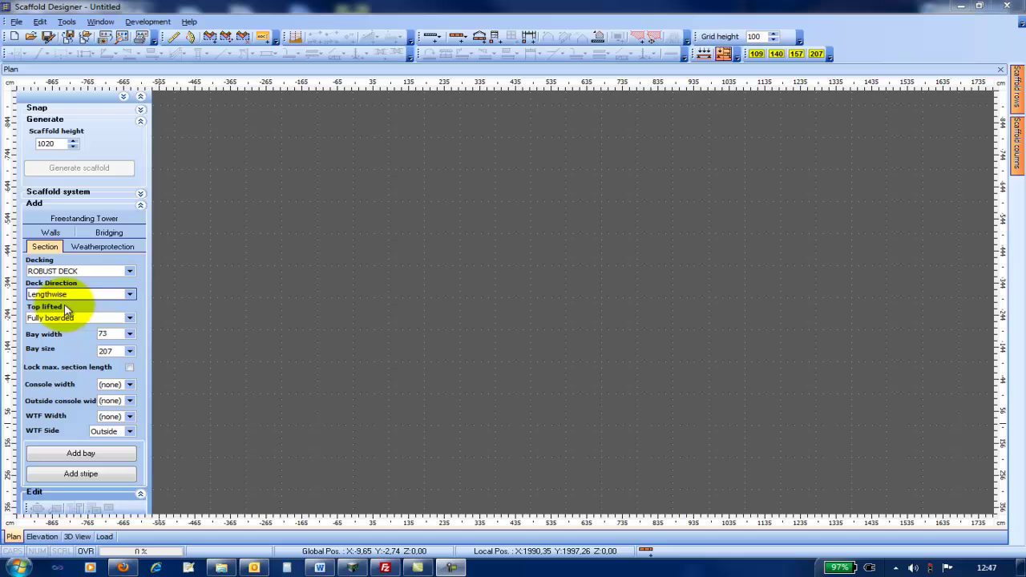
left_click(110, 311)
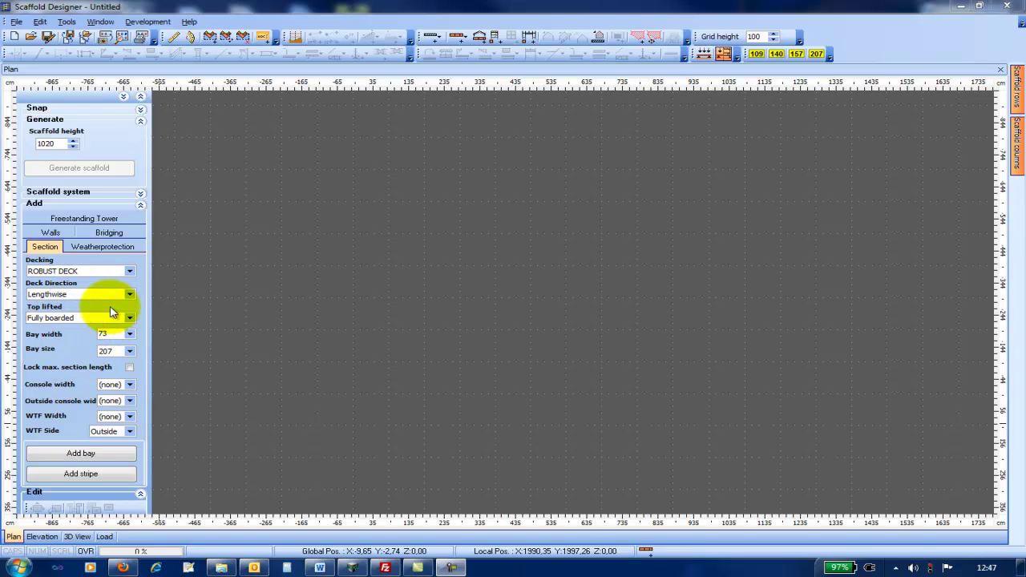
left_click(140, 193)
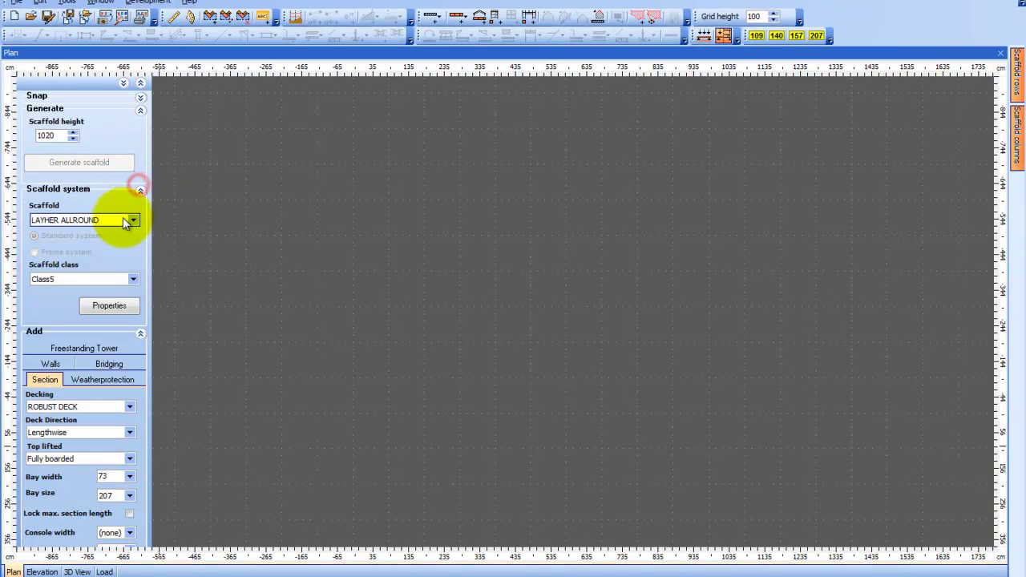
left_click(120, 278)
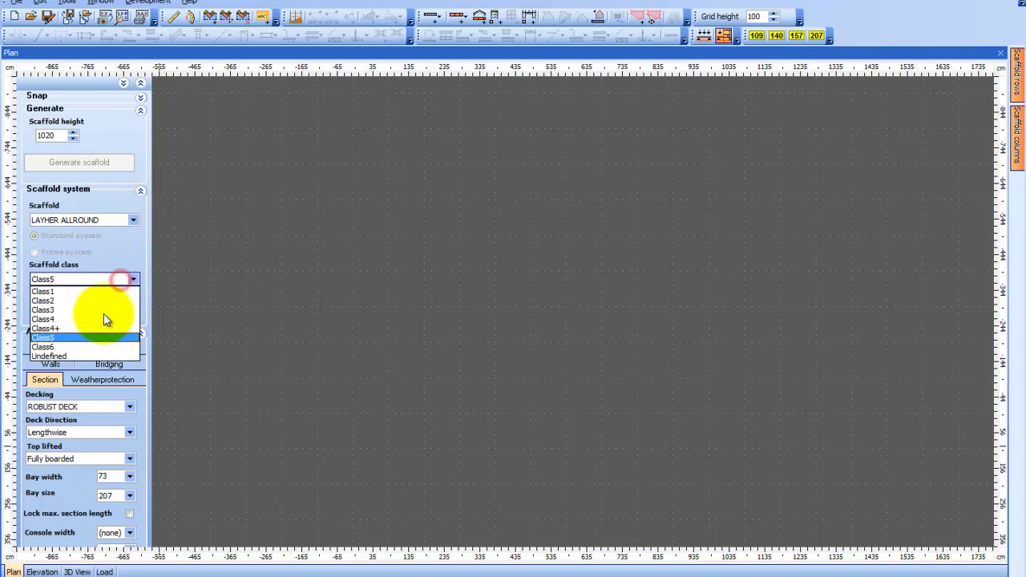
left_click(141, 196)
left_click(142, 194)
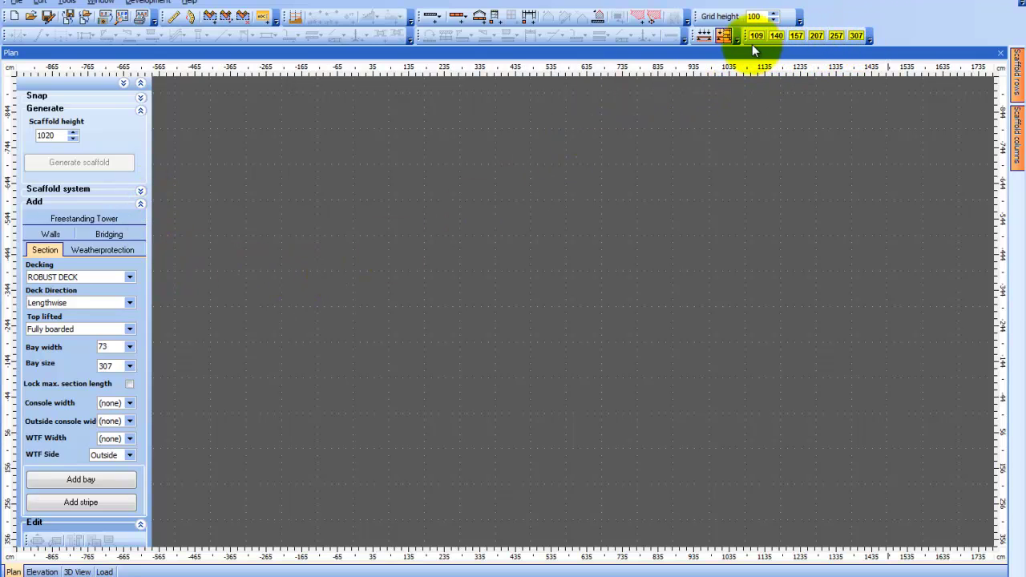
- Set the section decking to STEEL DECK and check the bay sizes available for it
left_click(127, 276)
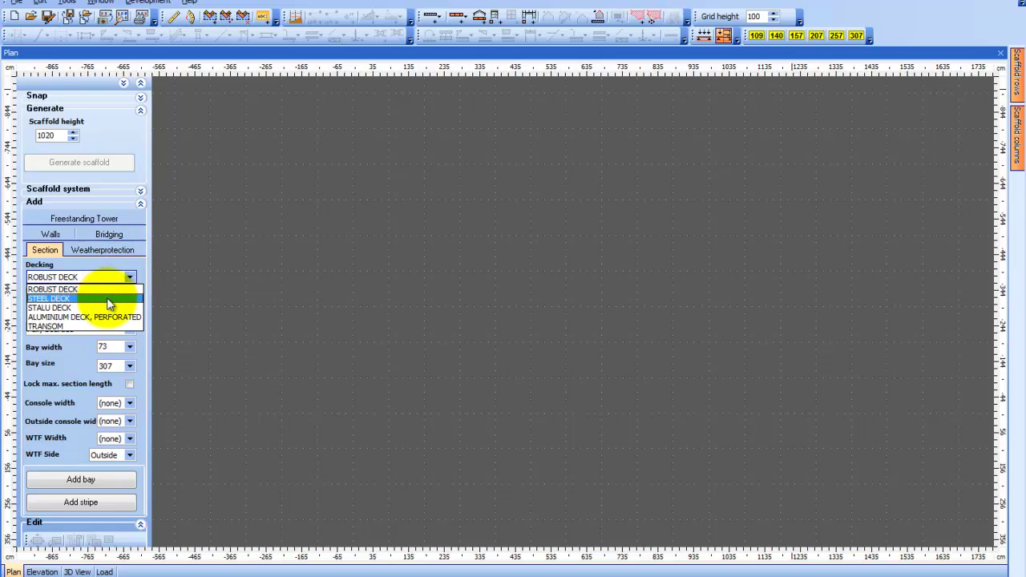
left_click(107, 298)
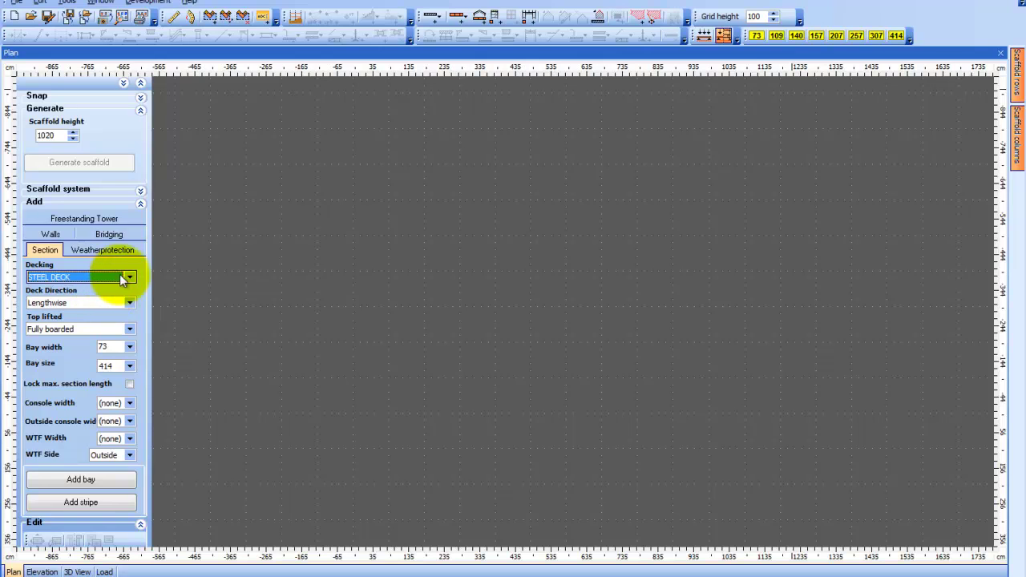
left_click(130, 367)
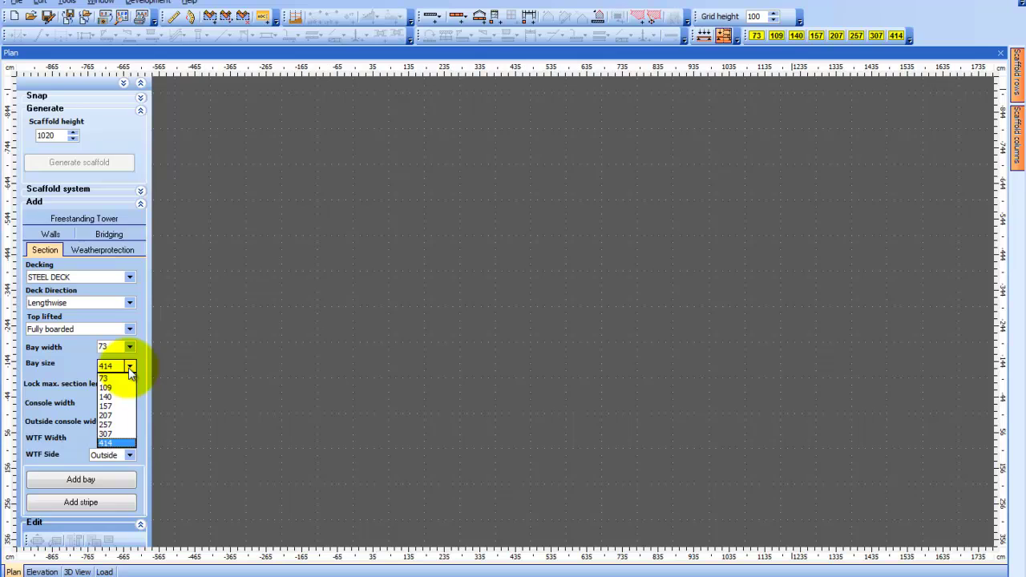
left_click(130, 367)
- Examine the available deck direction and top lifted options for the section
left_click(109, 302)
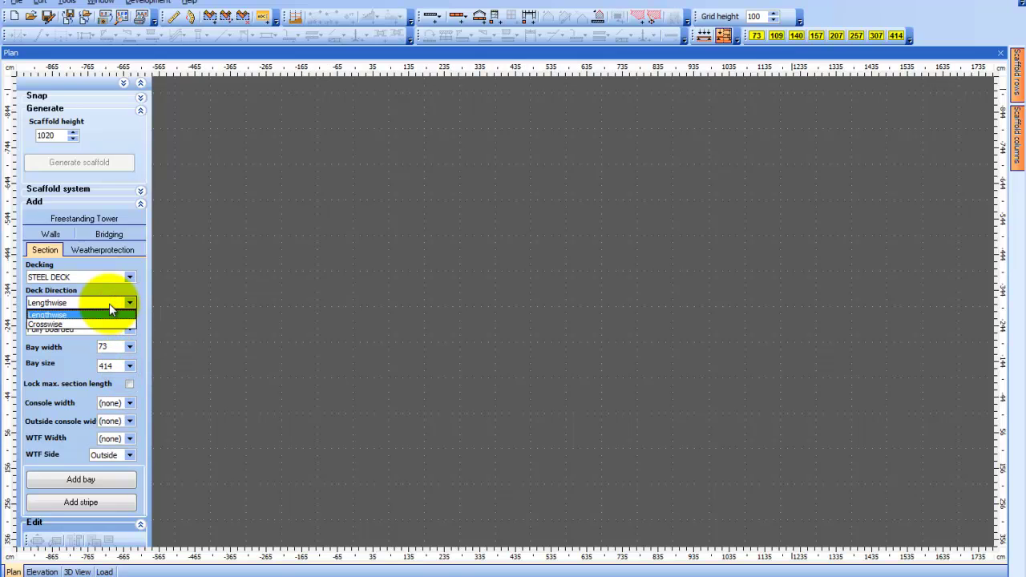
left_click(109, 303)
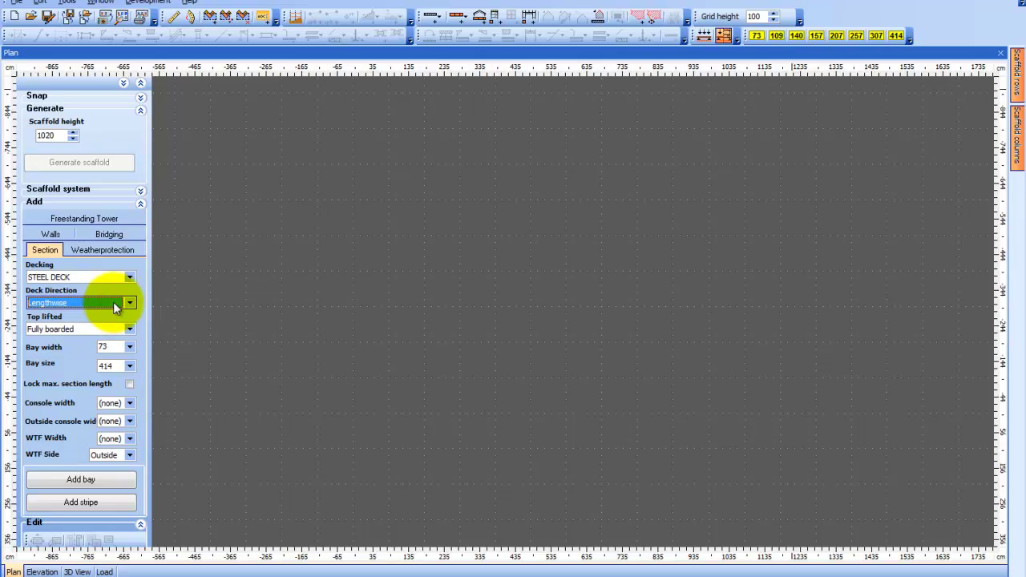
left_click(127, 330)
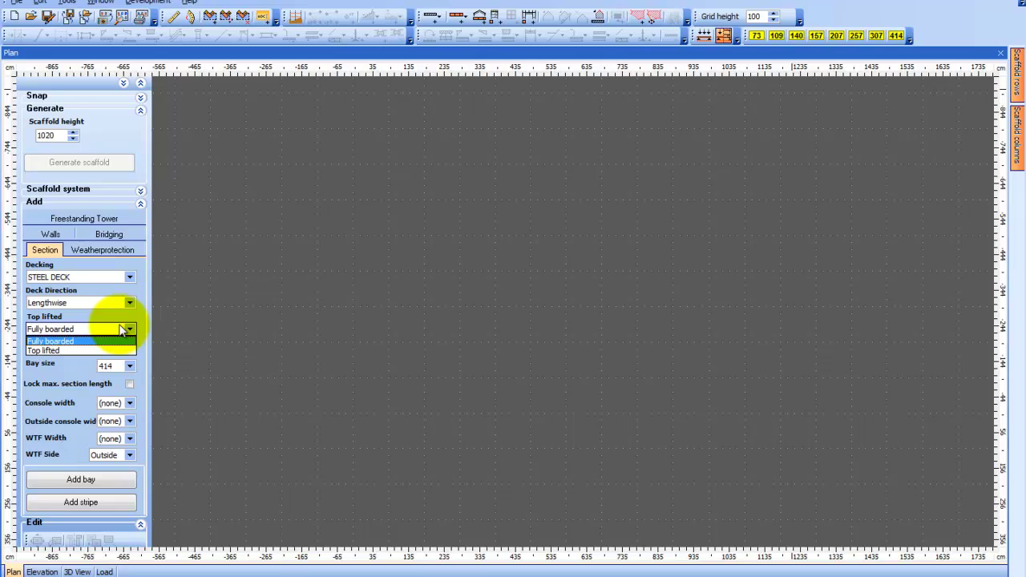
left_click(122, 331)
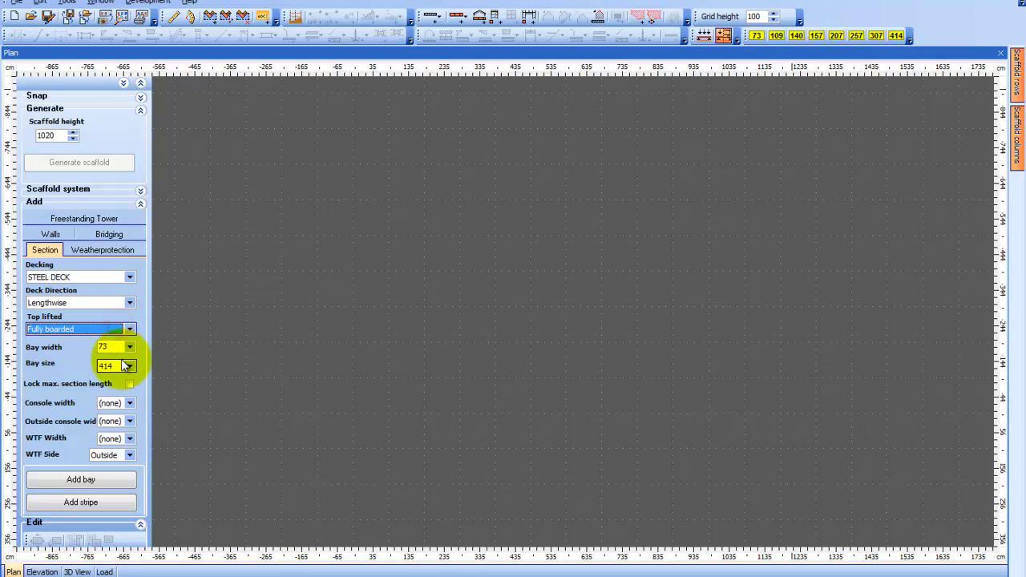
- Set the section's bay width to 157 and check the bay sizes offered for that width
left_click(128, 347)
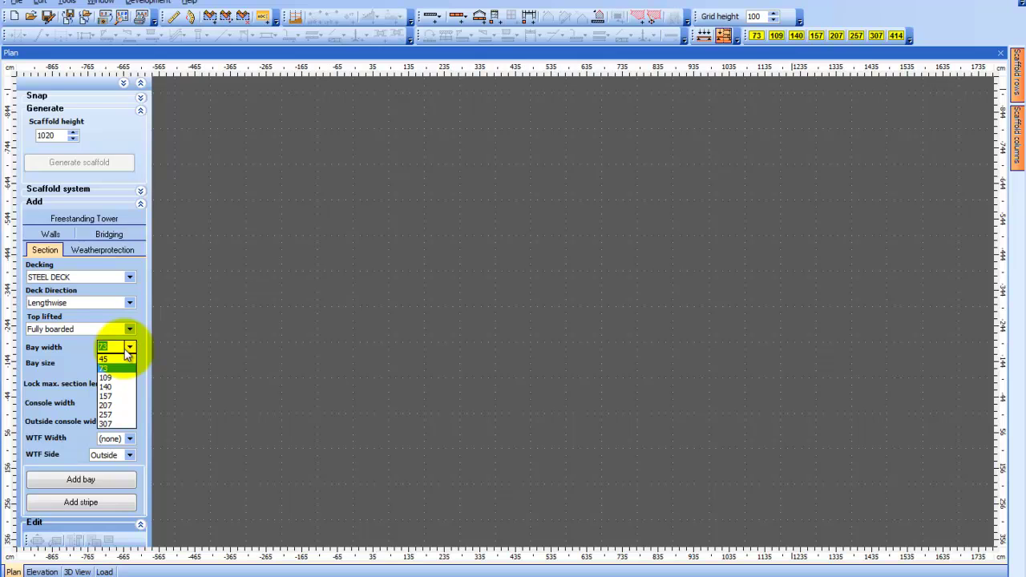
left_click(116, 399)
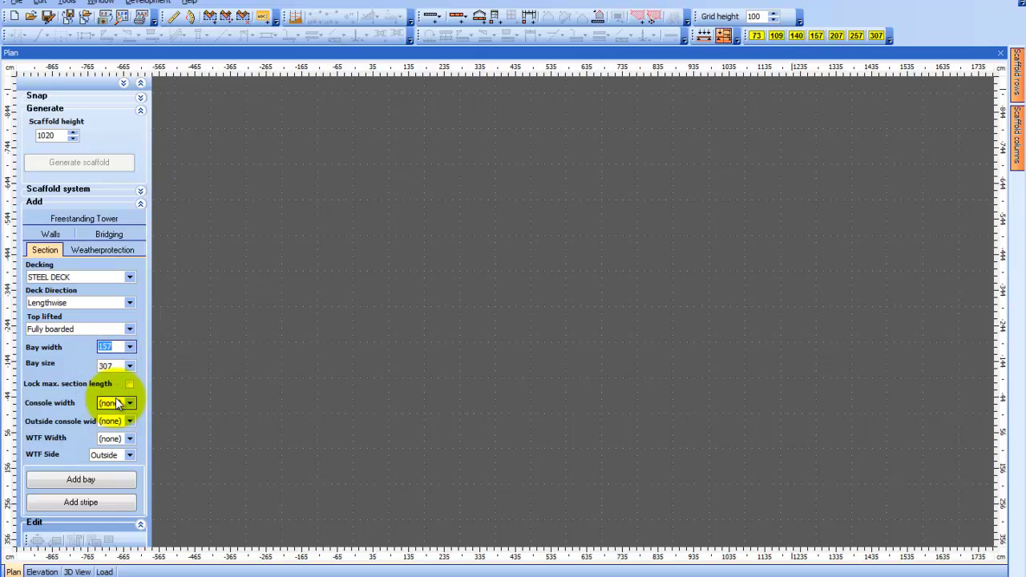
left_click(129, 366)
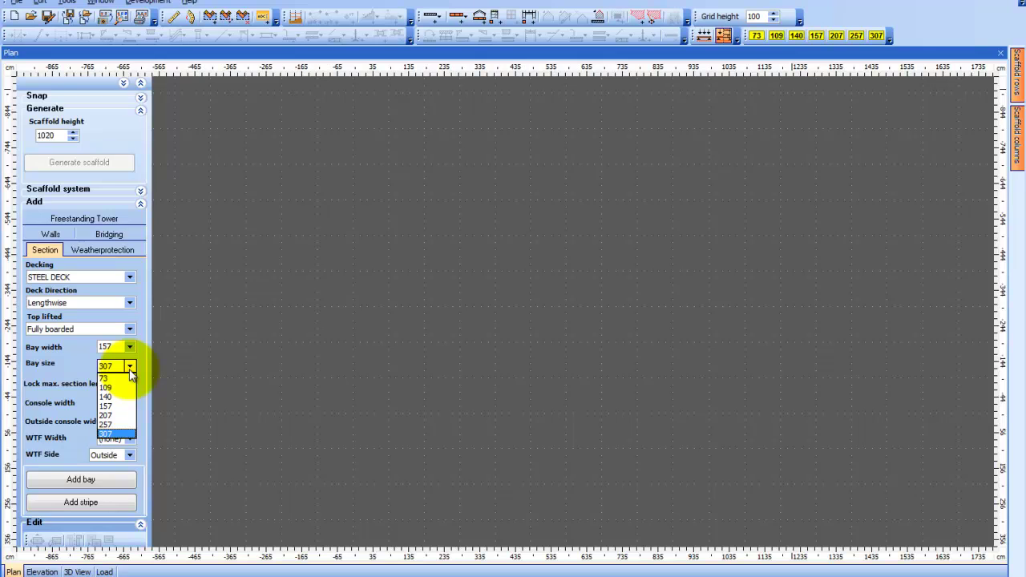
left_click(131, 373)
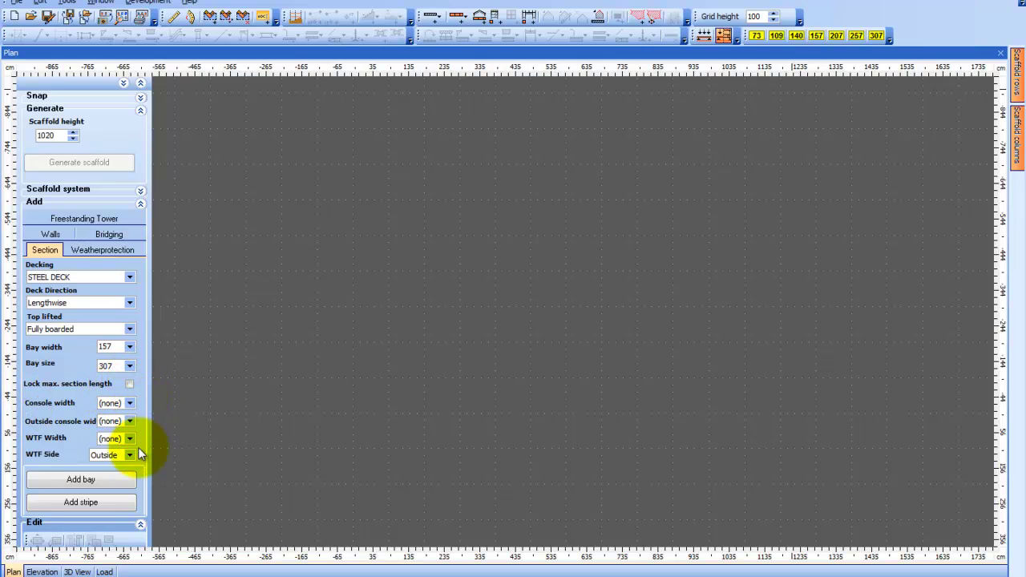
- Set both the console width and the outside console width of the section to 73
left_click(131, 403)
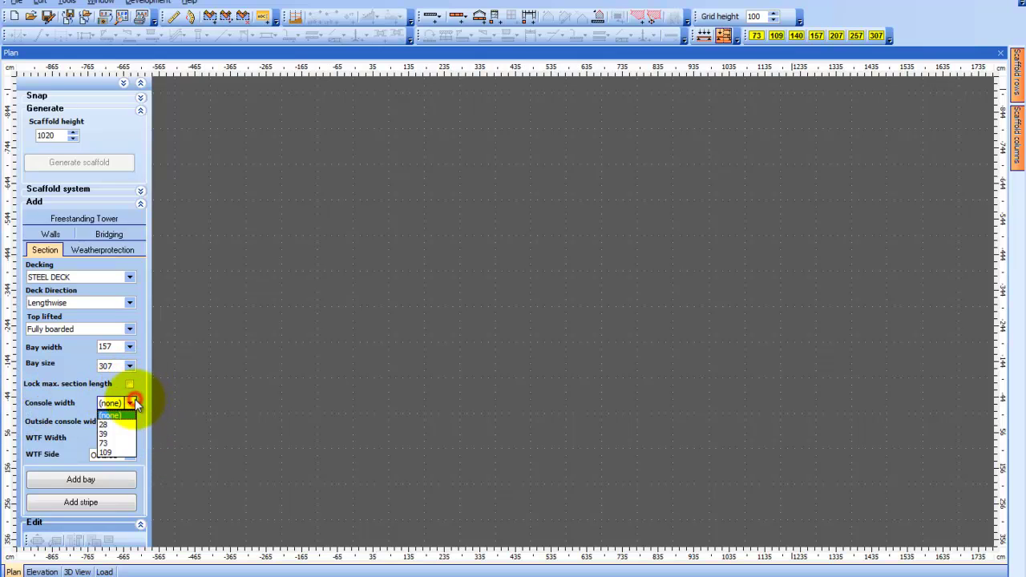
left_click(132, 442)
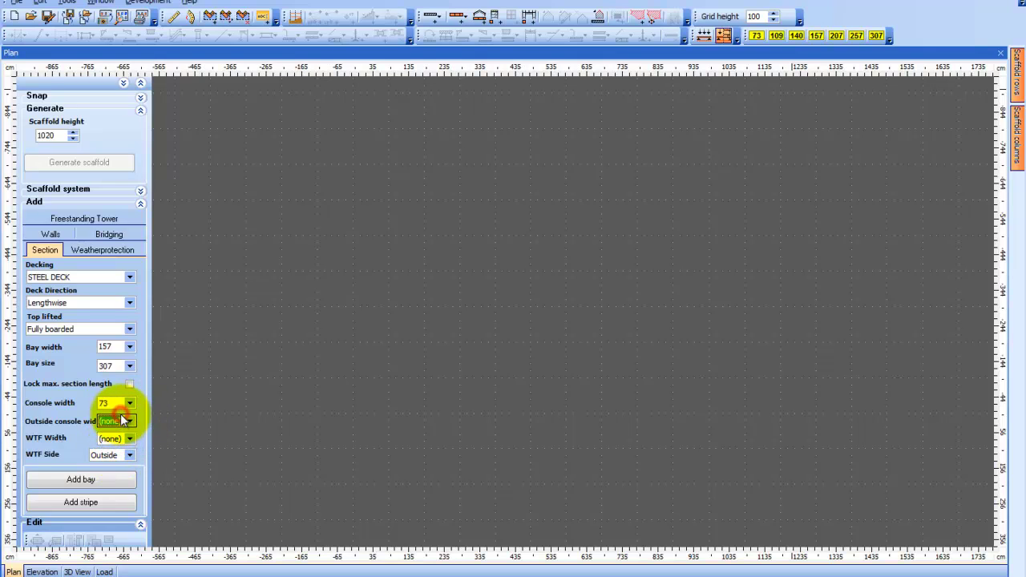
left_click(129, 421)
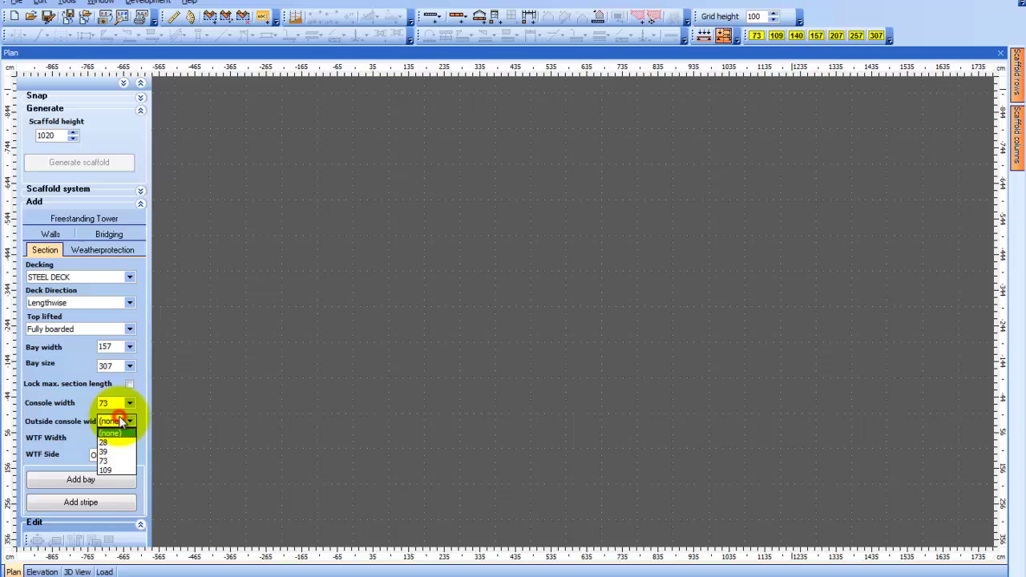
left_click(119, 462)
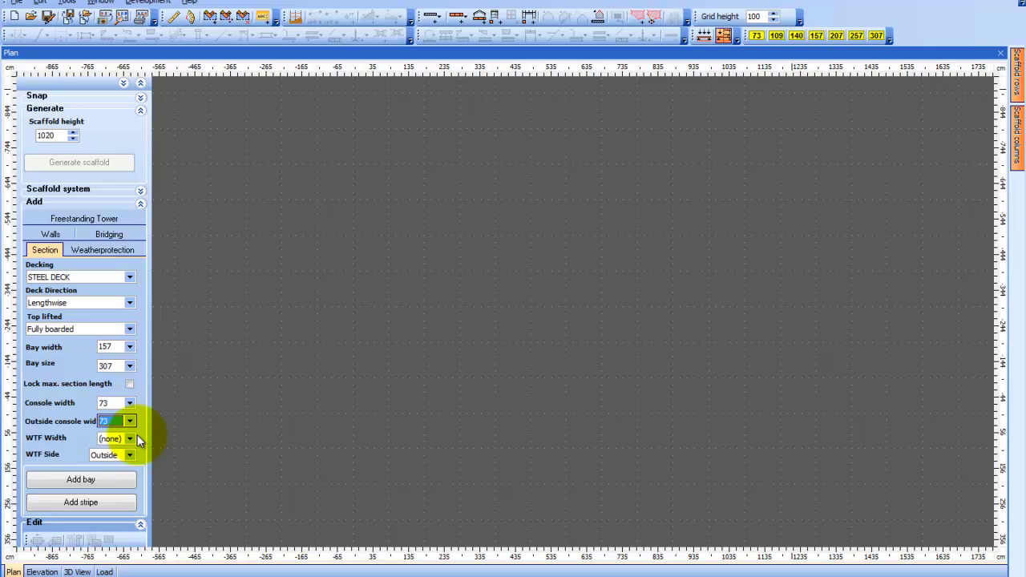
left_click(133, 436)
left_click(133, 436)
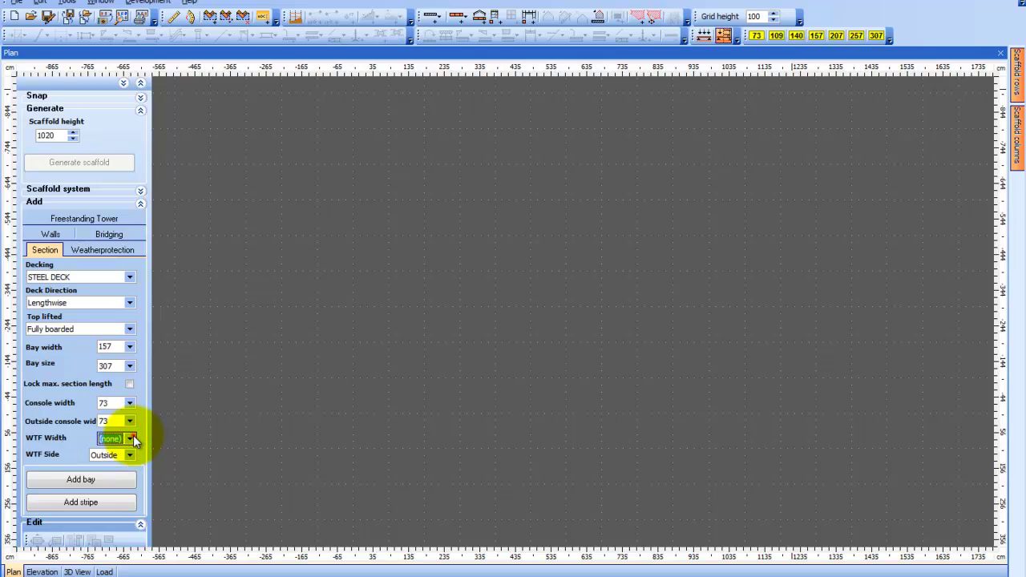
- Place a horizontal 307 cm long, 157 cm wide bay in the plan and attach an identical second bay to its right end
left_click(95, 481)
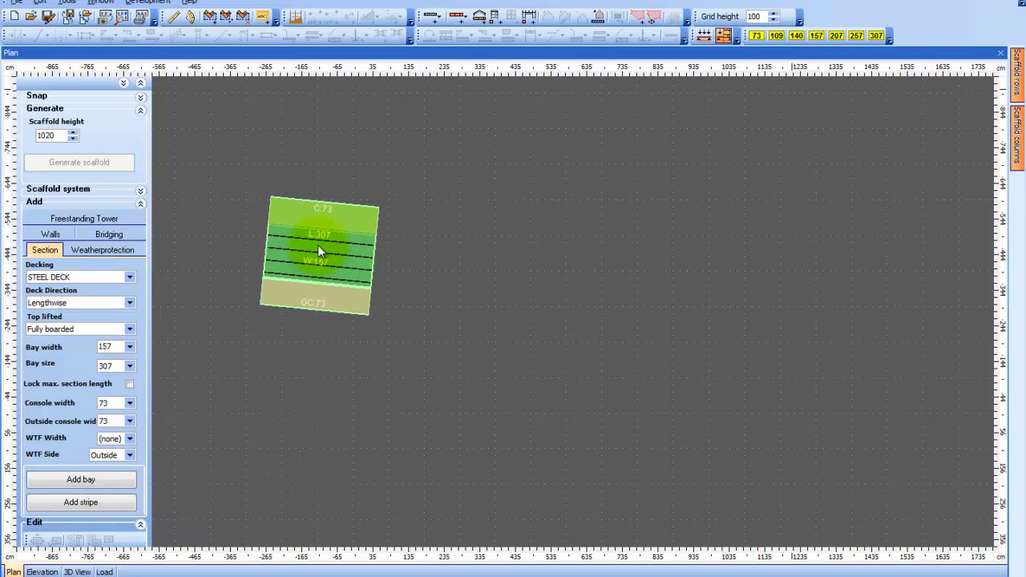
left_click(313, 214)
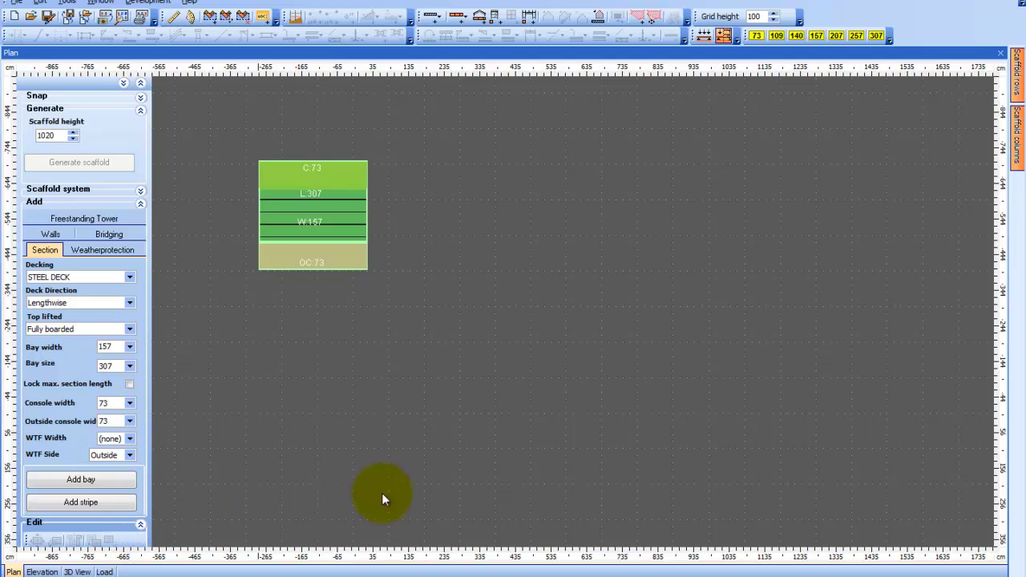
right_click(470, 283)
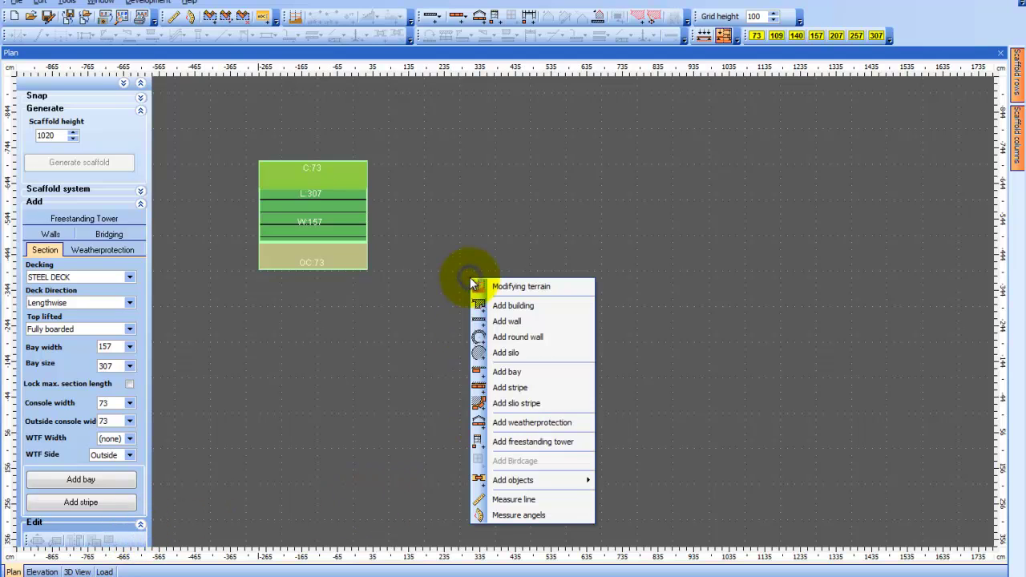
left_click(513, 373)
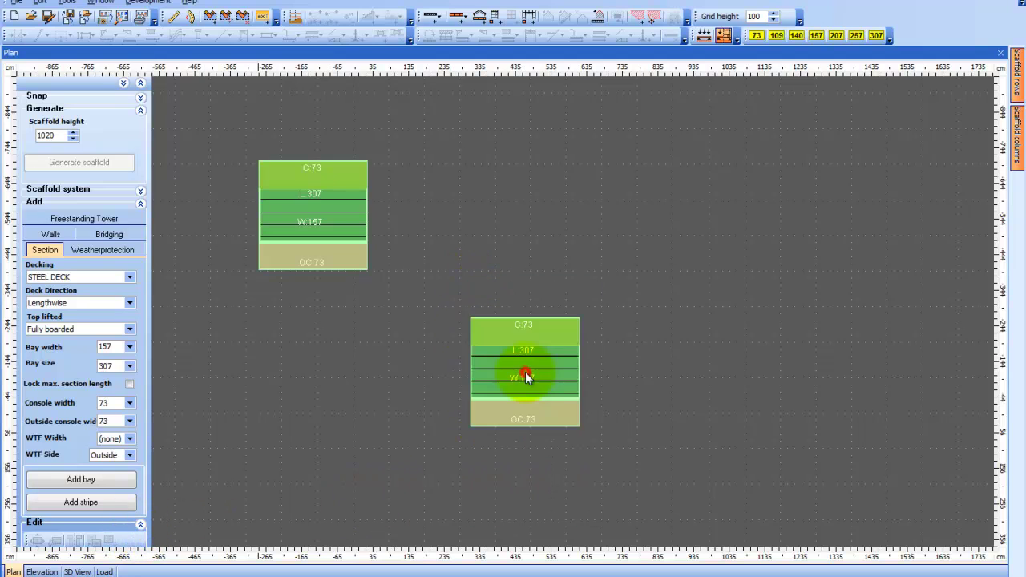
left_click(429, 213)
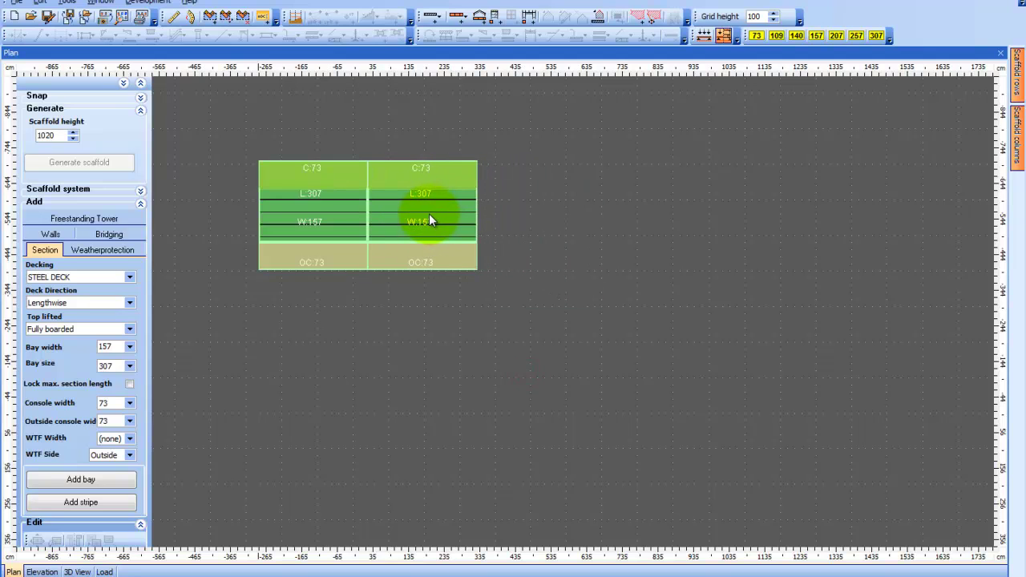
- Extend the row of bays at its right end with another 307 cm bay followed by a 157 cm bay
left_click(876, 37)
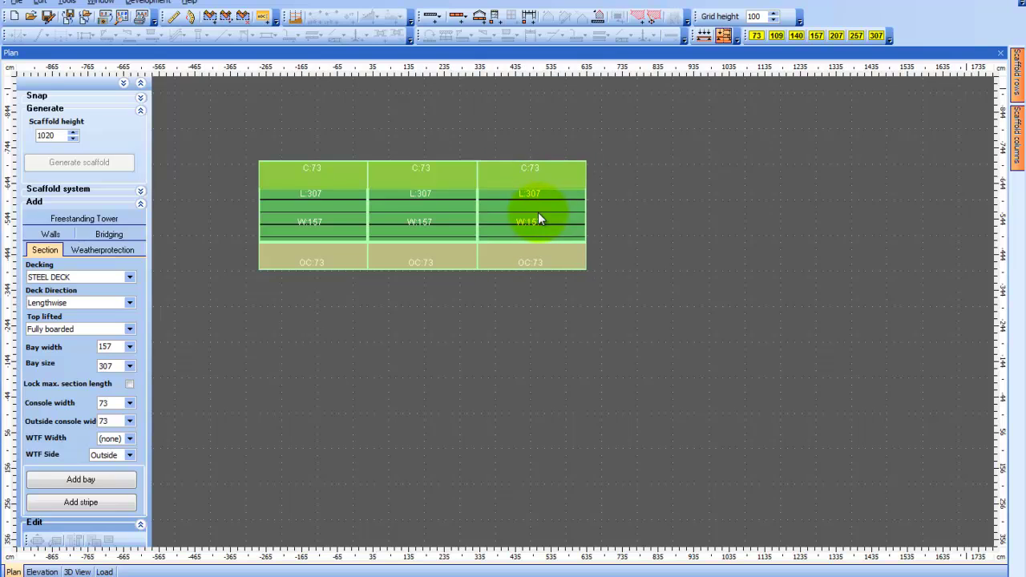
left_click(538, 212)
left_click(815, 35)
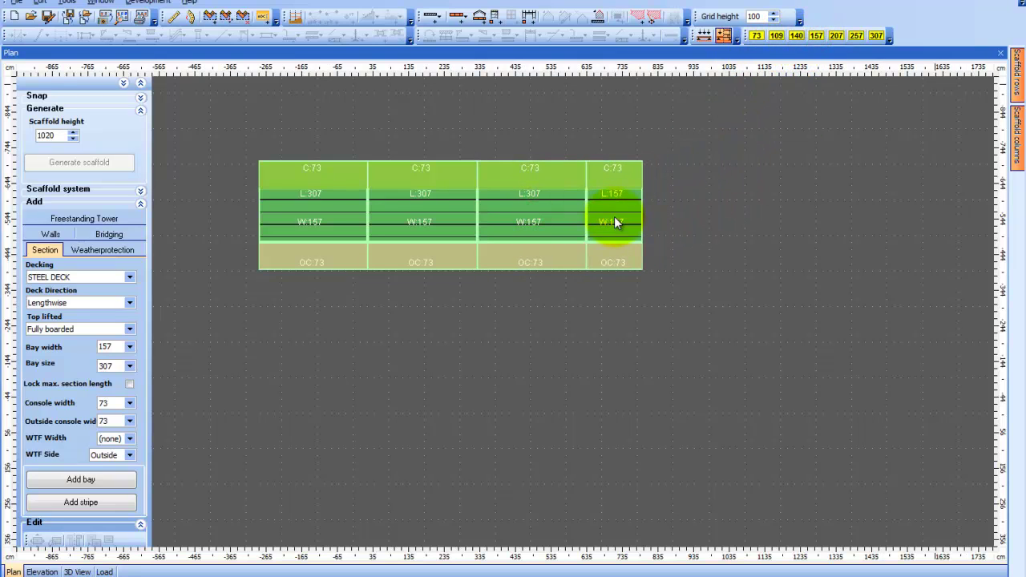
left_click(613, 217)
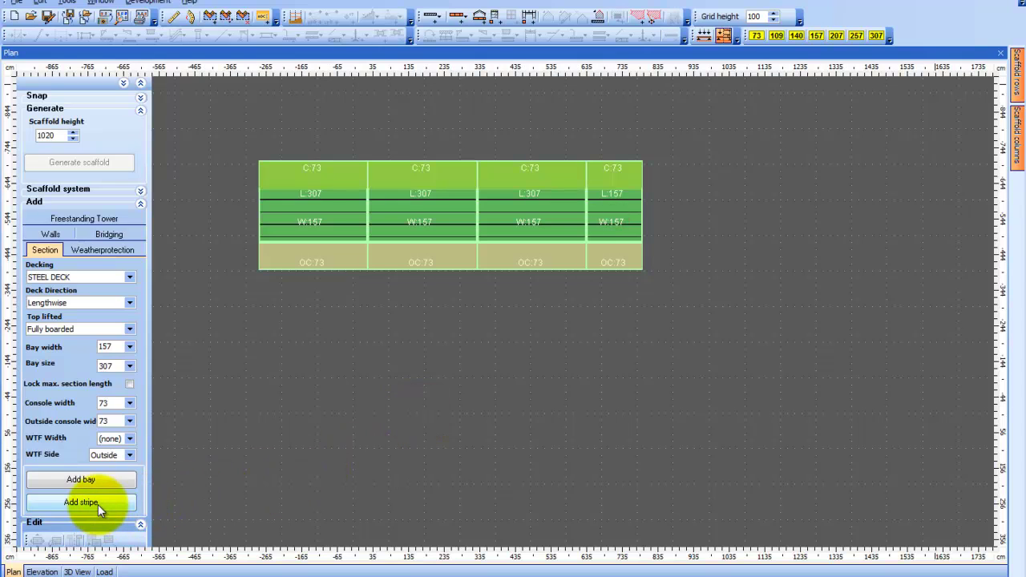